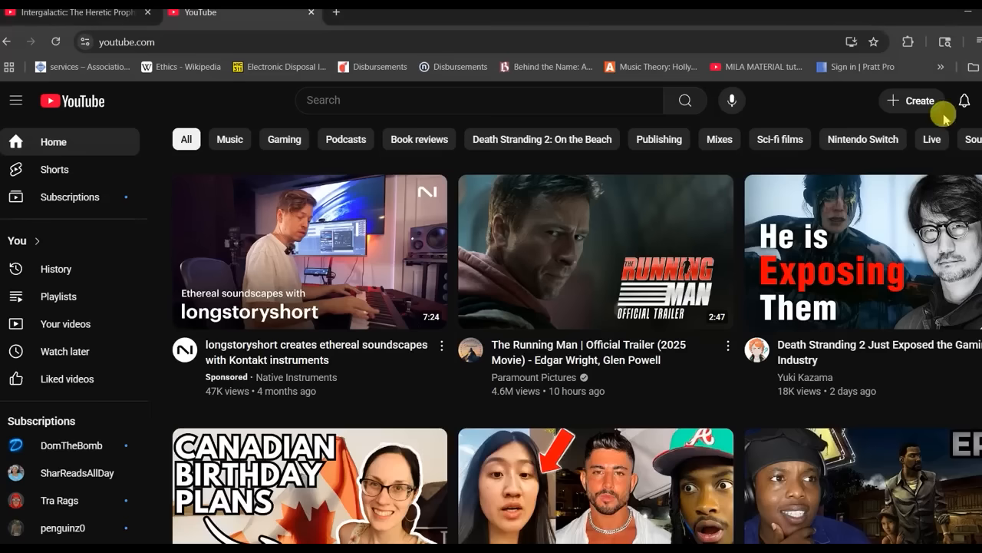
Search YouTube for the track "Michelle and Christopher Blake" and play the result from the Simon Stålenhag topic channel
click(400, 102)
text(Michelle and Christopher Blake)
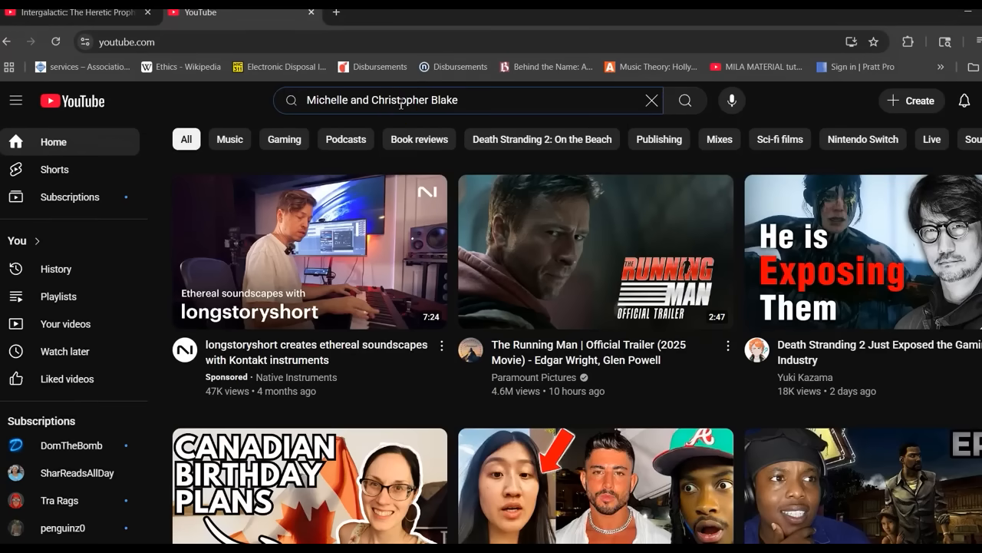
key(Return)
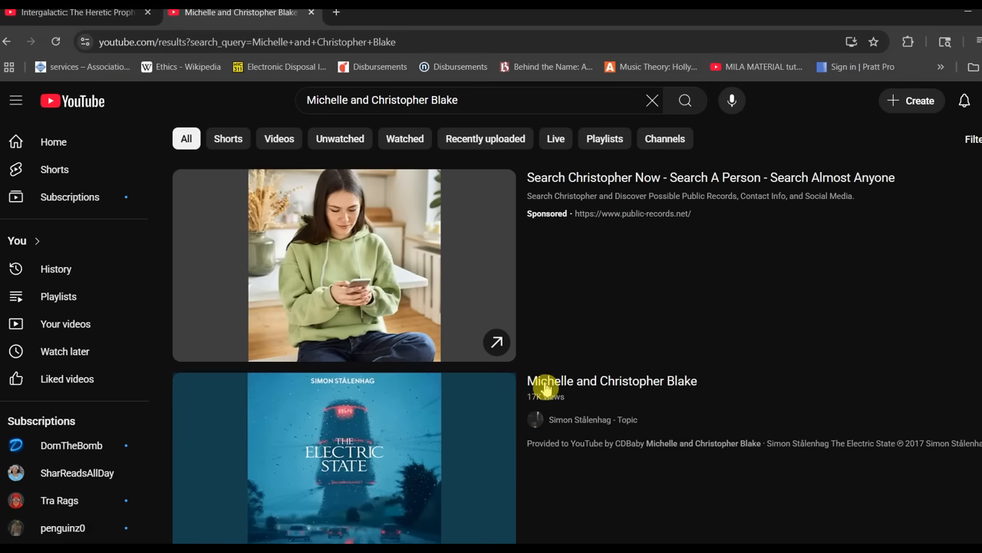
click(551, 384)
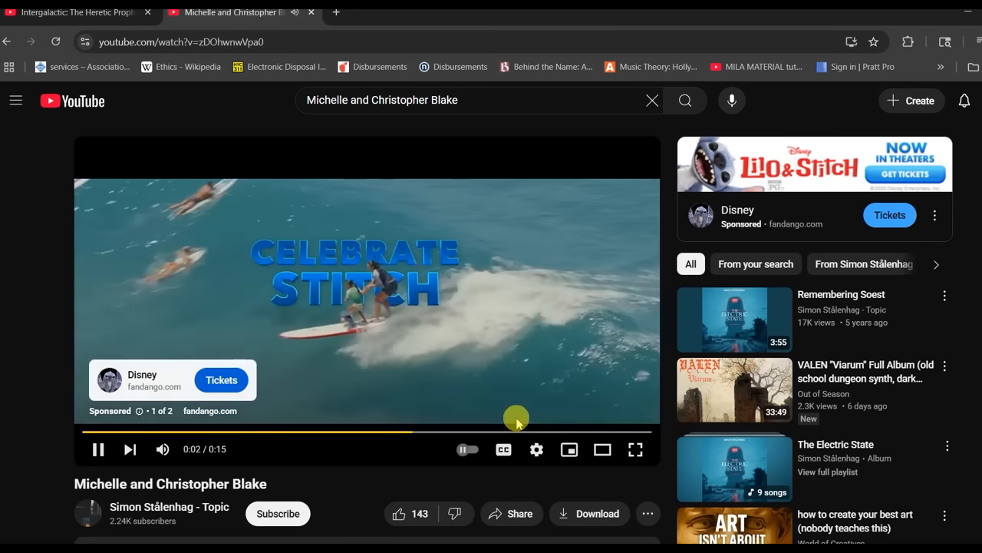
click(609, 396)
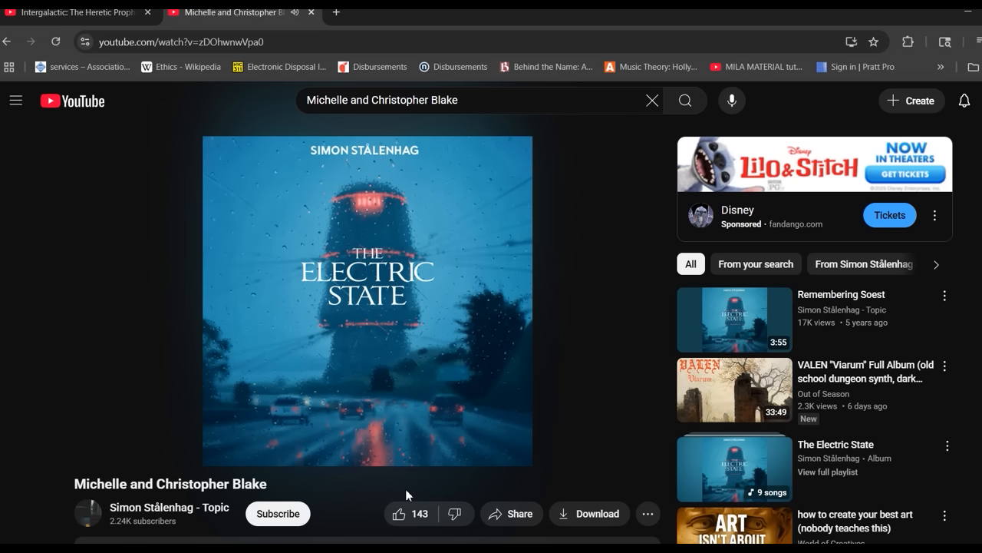
In Ableton Live, open the Ripchord plugin on track 2 and examine all the notes in that track's MIDI clip
mouse_move(296, 456)
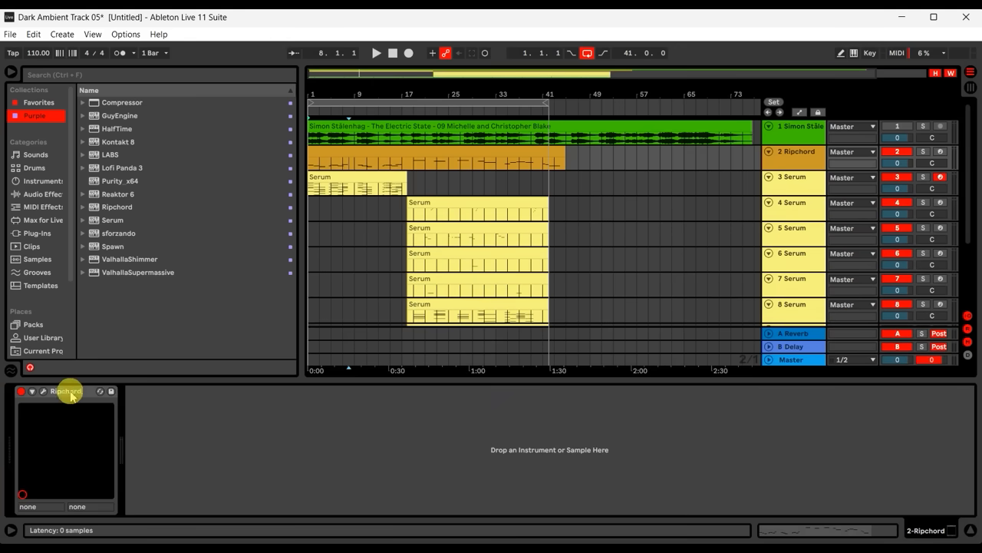
click(43, 392)
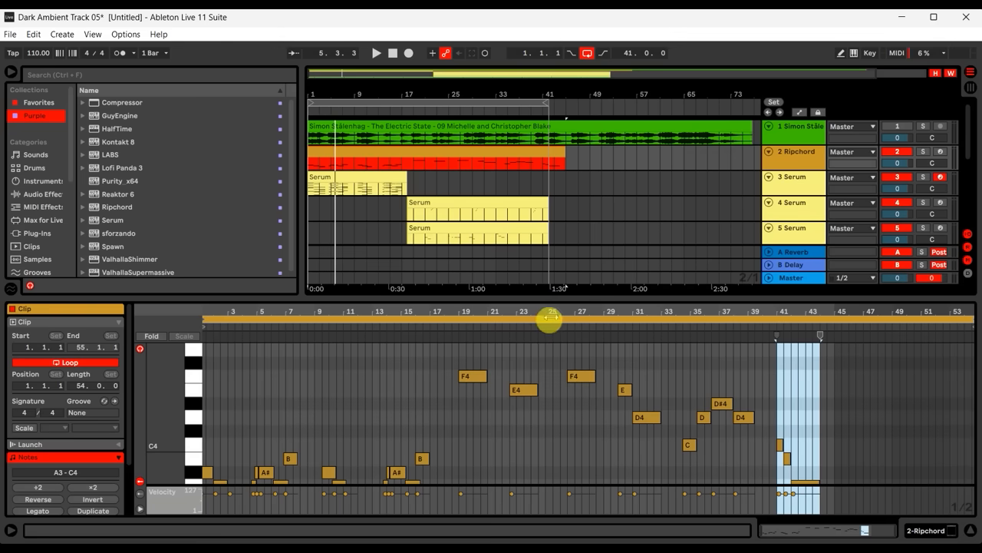
drag(551, 318, 551, 311)
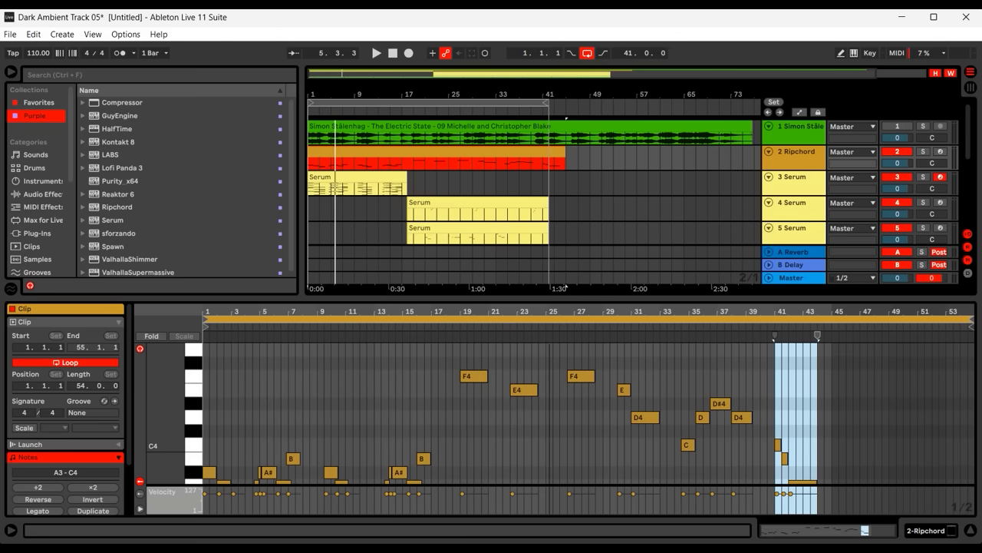
mouse_move(175, 424)
mouse_down()
mouse_move(175, 371)
mouse_move(160, 384)
mouse_move(174, 430)
mouse_up()
click(303, 384)
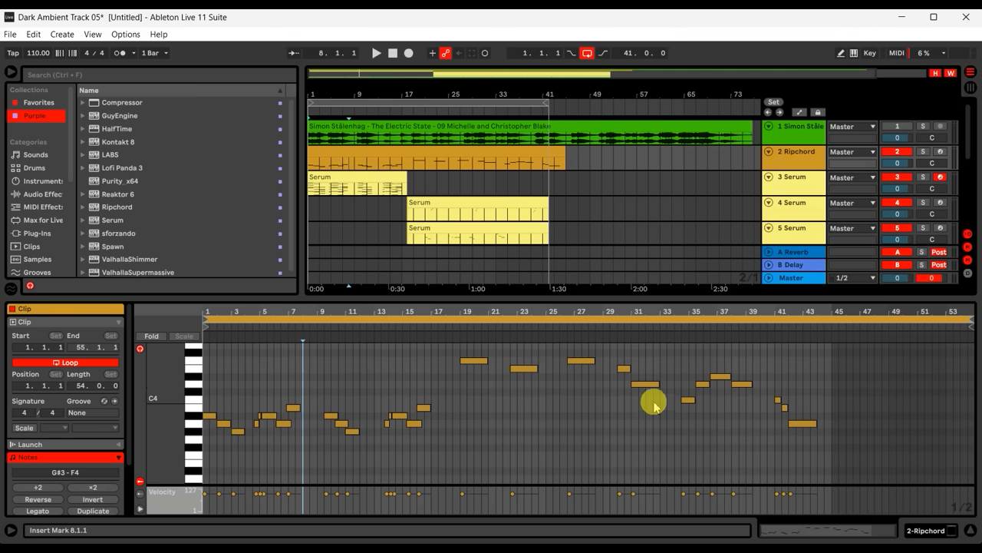
Open the Serum clip on track 3, show its full chord range and audition it
click(430, 183)
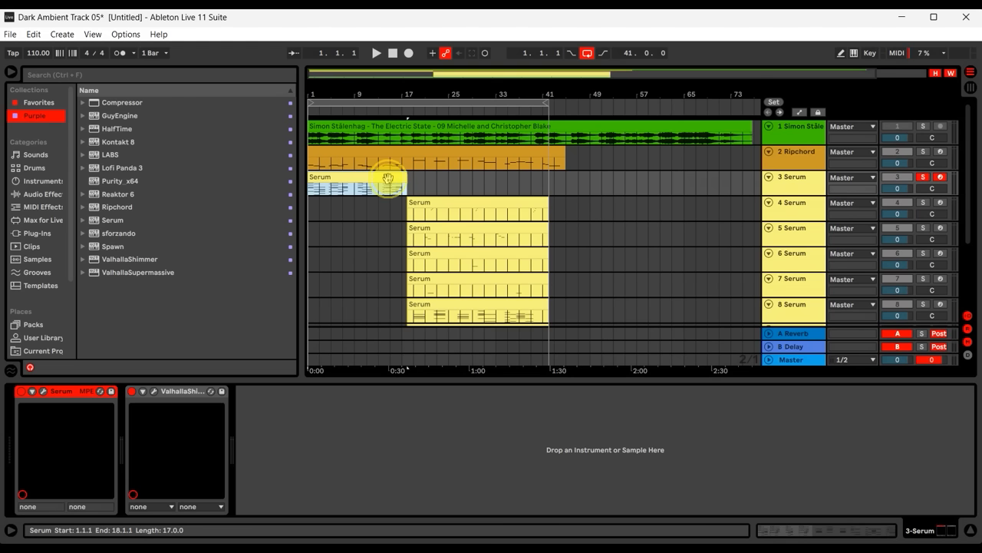
click(388, 178)
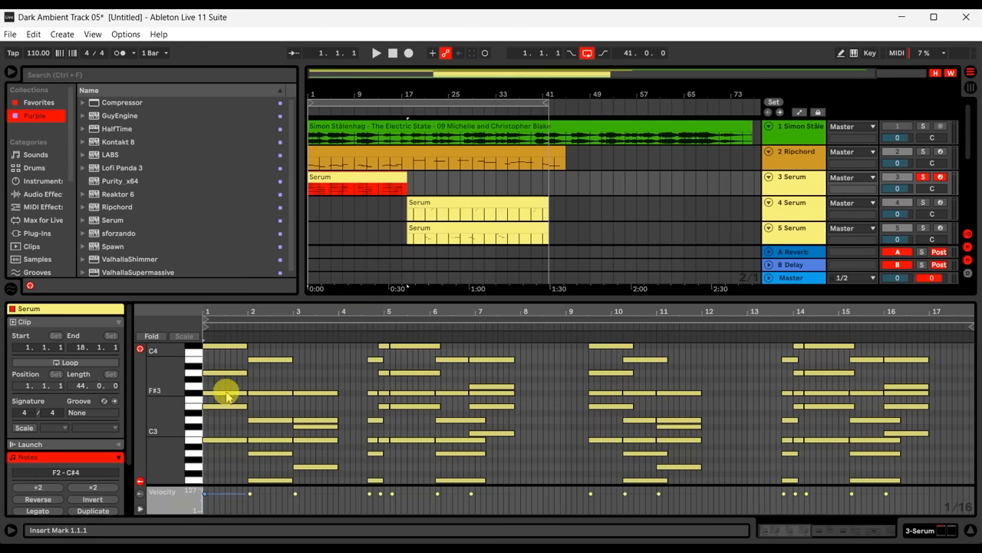
drag(181, 401, 181, 403)
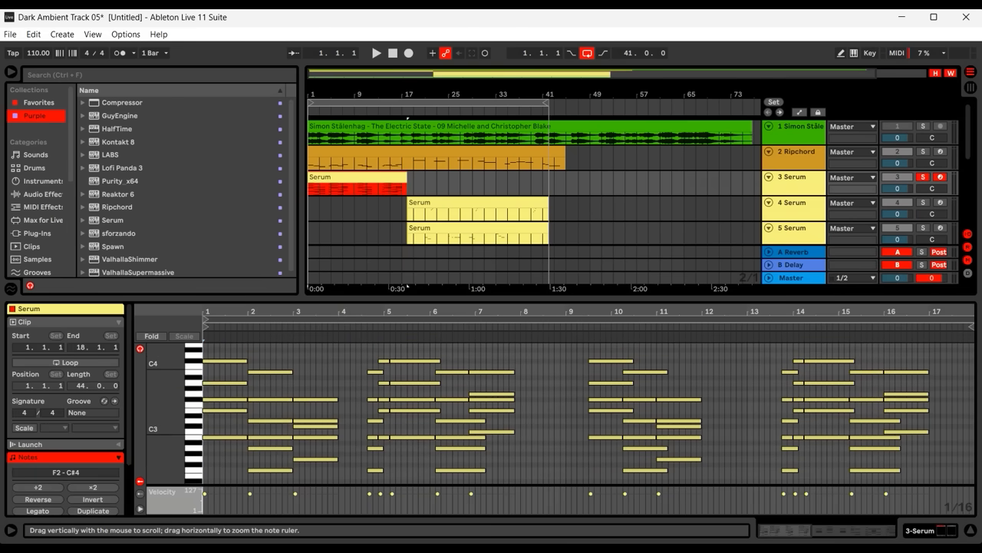
key(space)
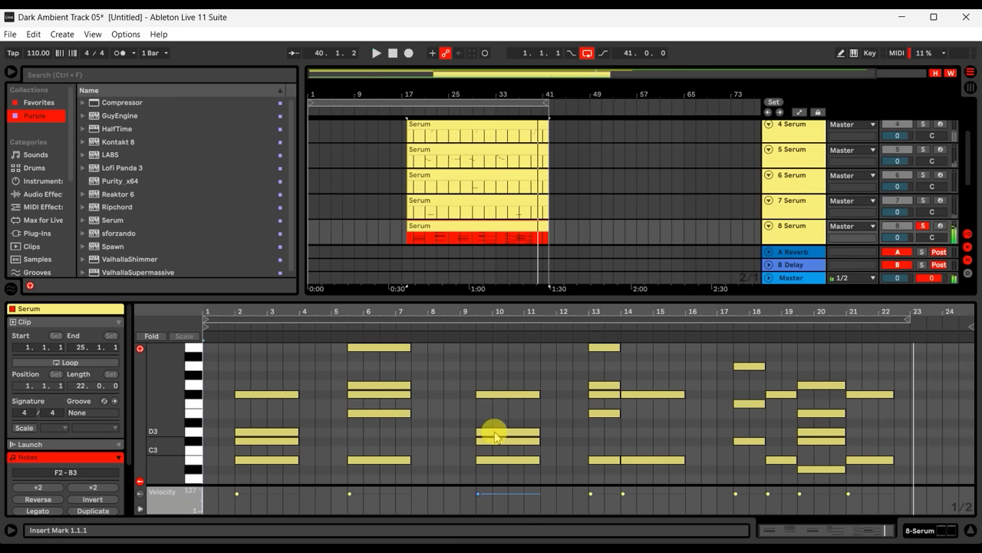
Solo track 10 Serum, play it from bar 18 with its clip notes open, and select the F2 note
click(909, 530)
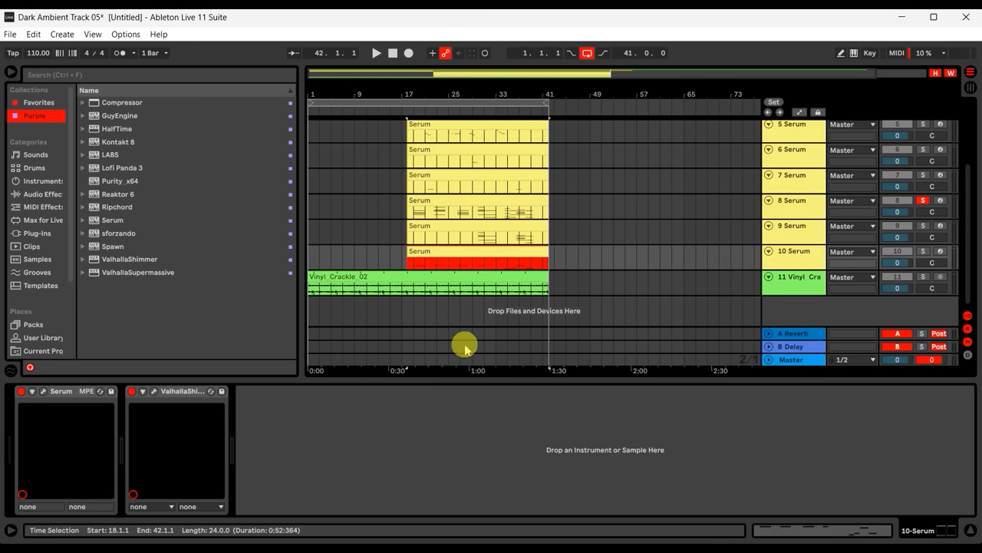
key(space)
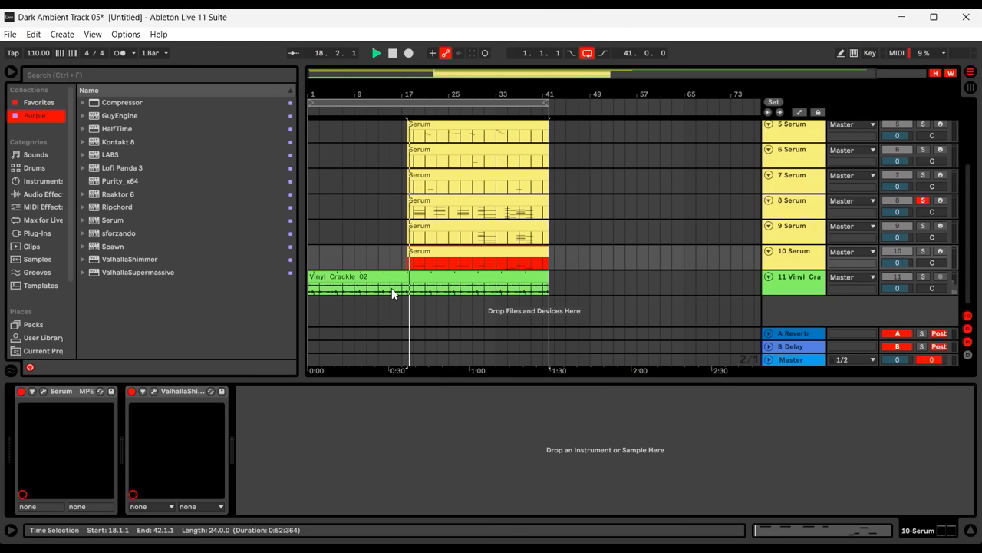
click(922, 251)
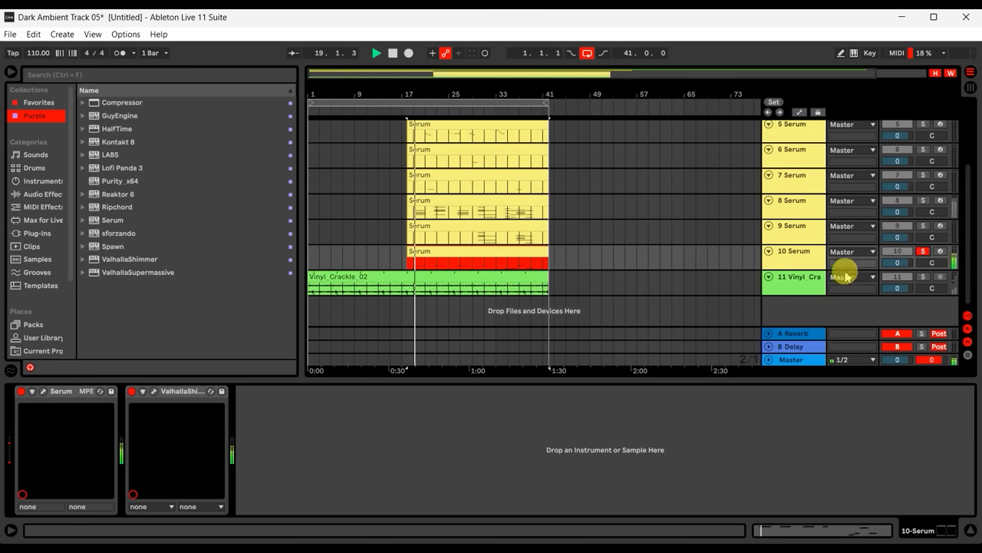
double_click(525, 265)
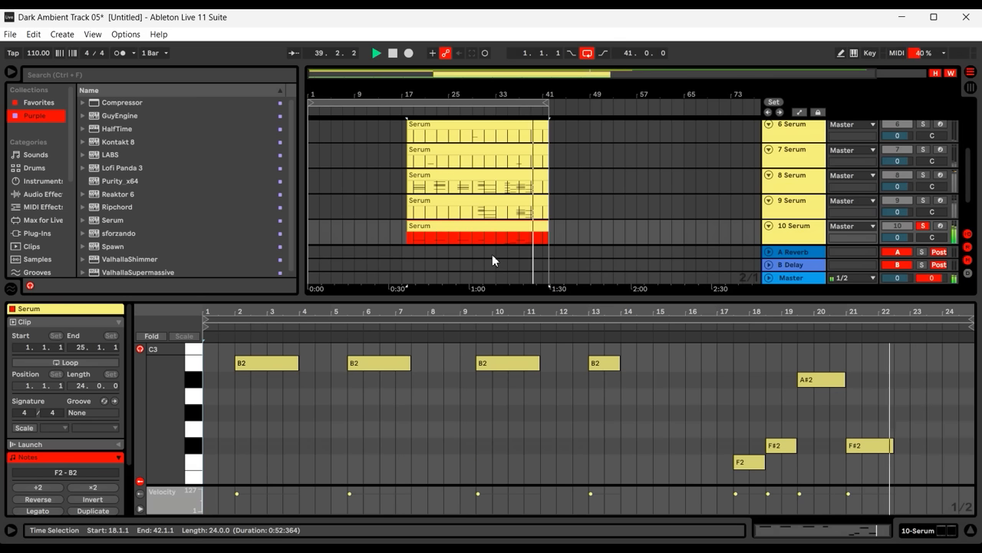
key(space)
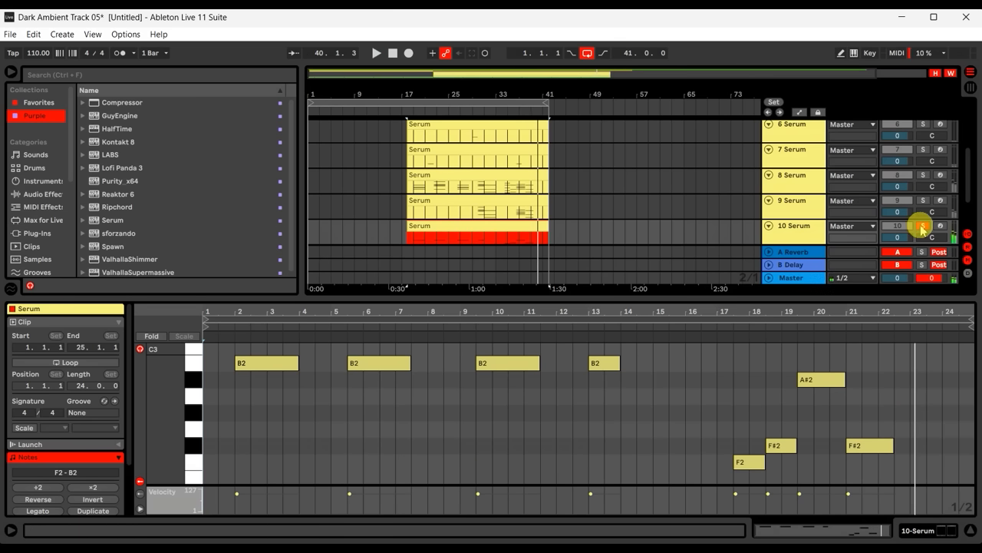
click(771, 463)
click(765, 462)
Open the clip on track 9 Serum, solo the track and play it while examining its full chord range
scroll(965, 208, down, 3)
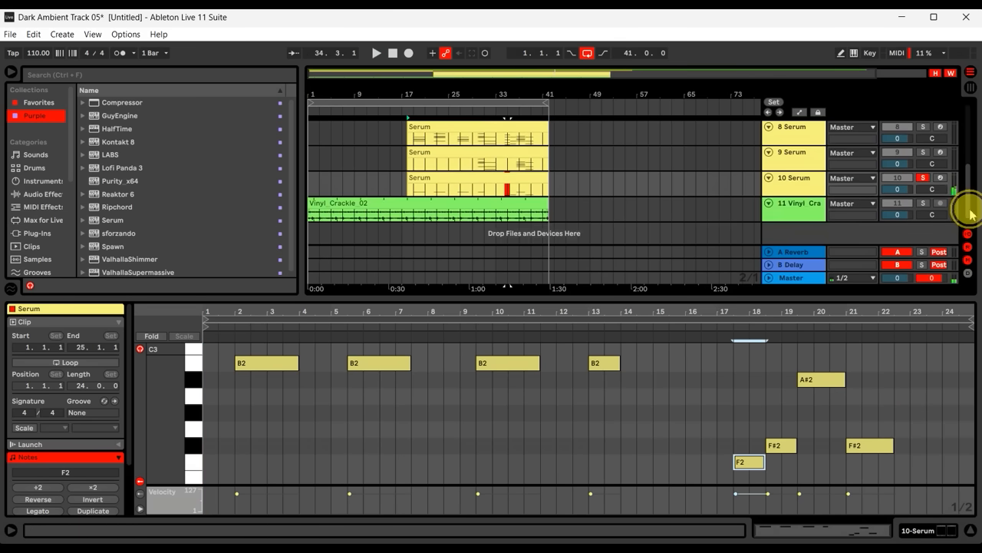
scroll(965, 208, up, 4)
scroll(967, 192, up, 1)
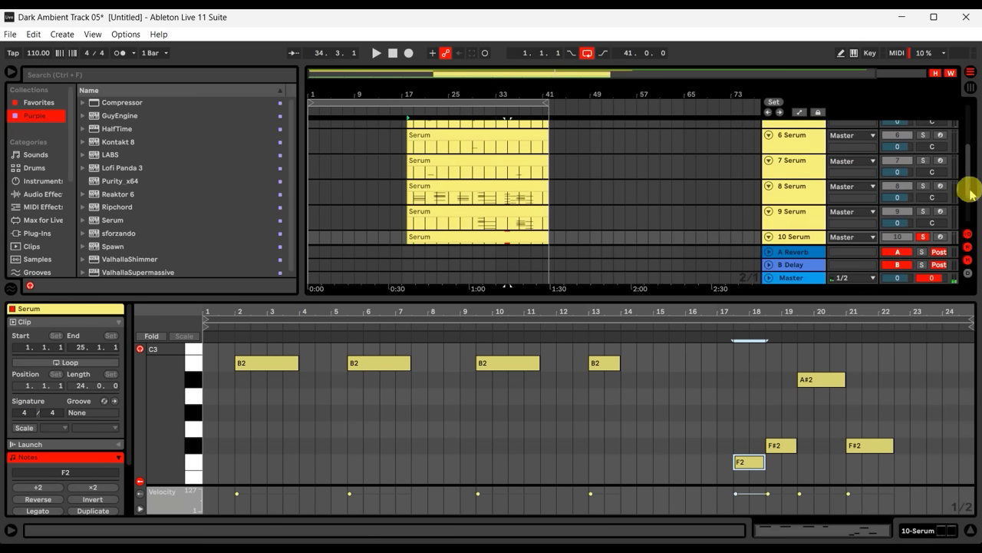
click(525, 218)
click(563, 323)
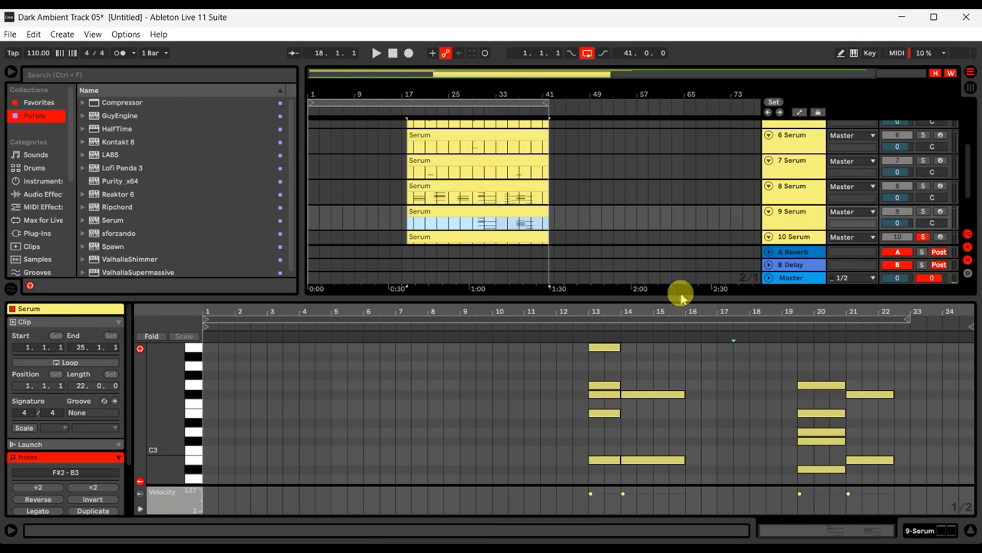
click(926, 212)
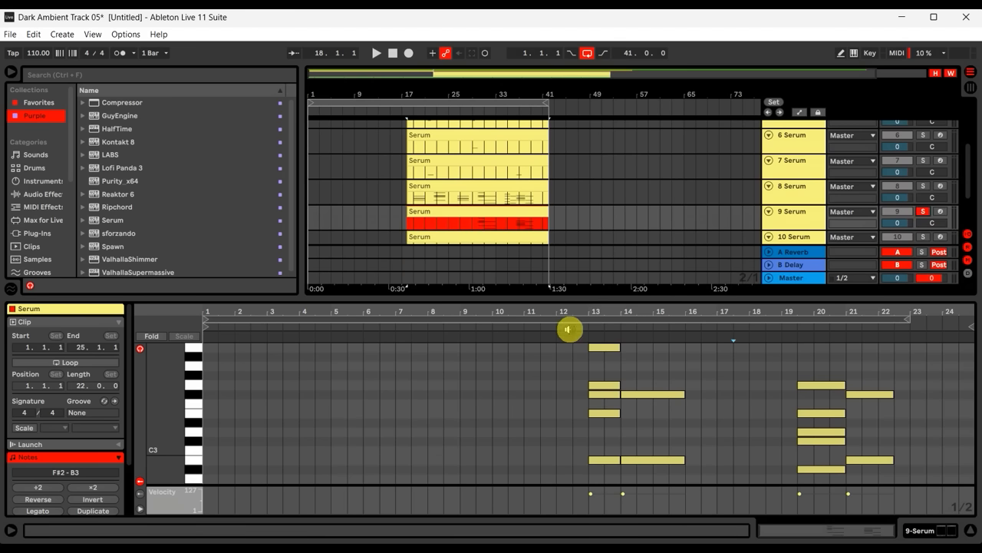
click(568, 330)
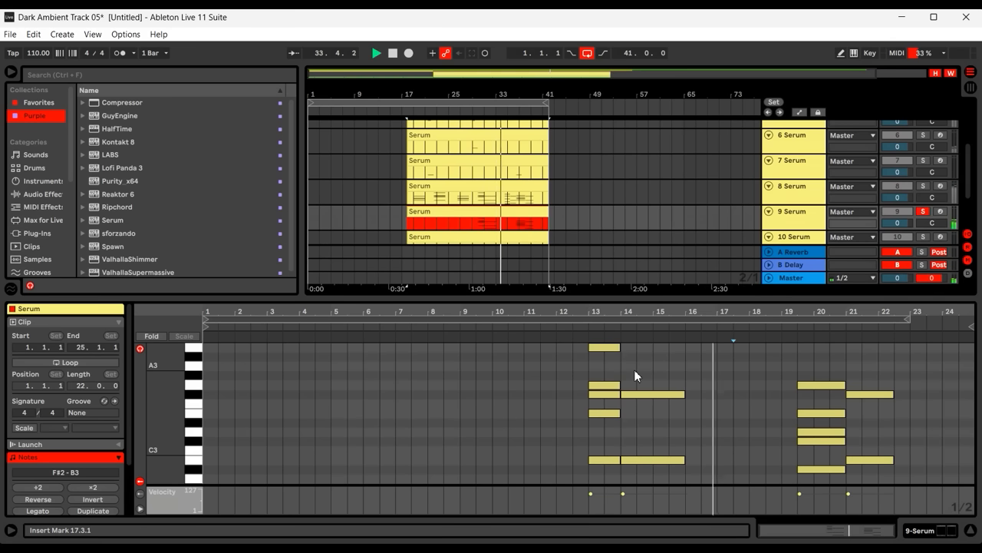
drag(179, 407, 179, 407)
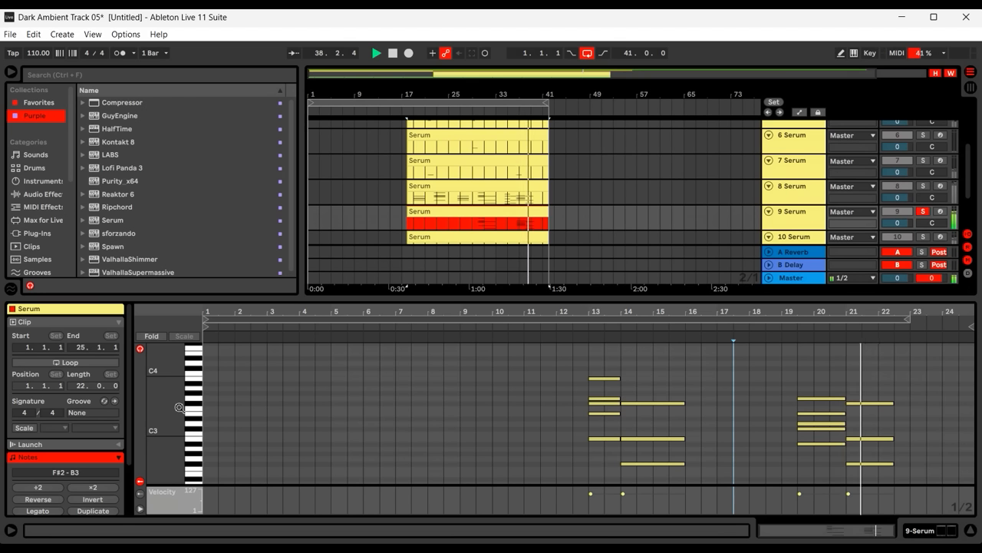
click(182, 407)
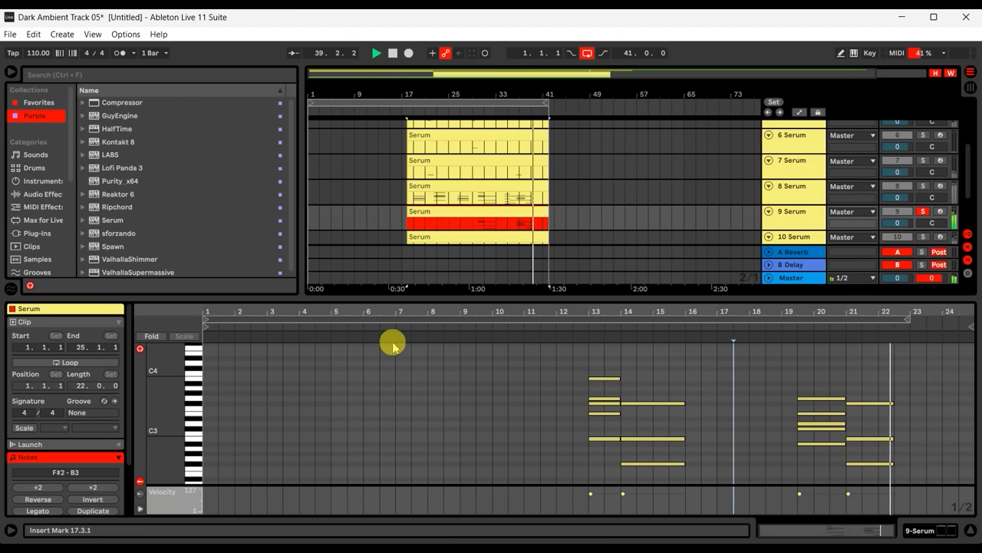
key(space)
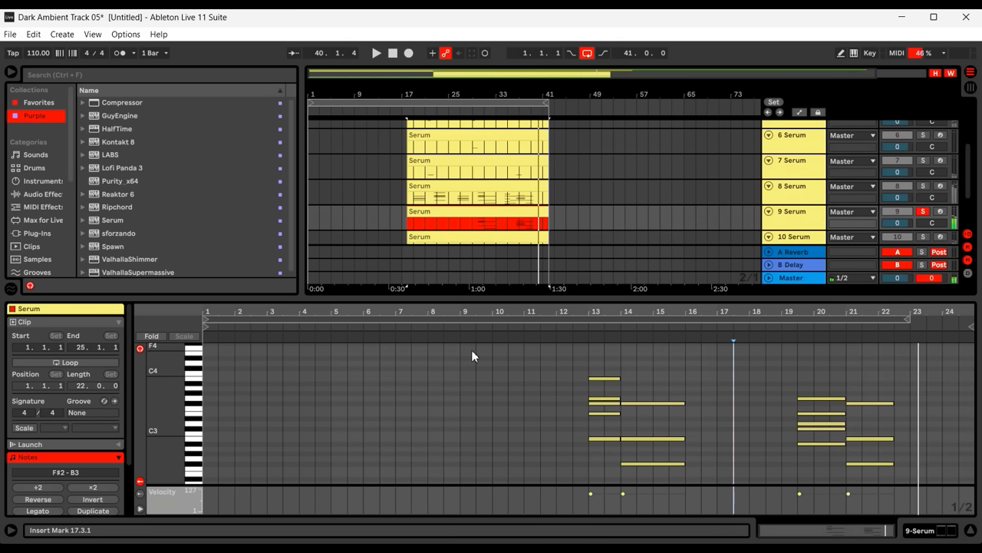
Open the clip on track 7 Serum, bring its notes into view, then solo and play the track
click(509, 232)
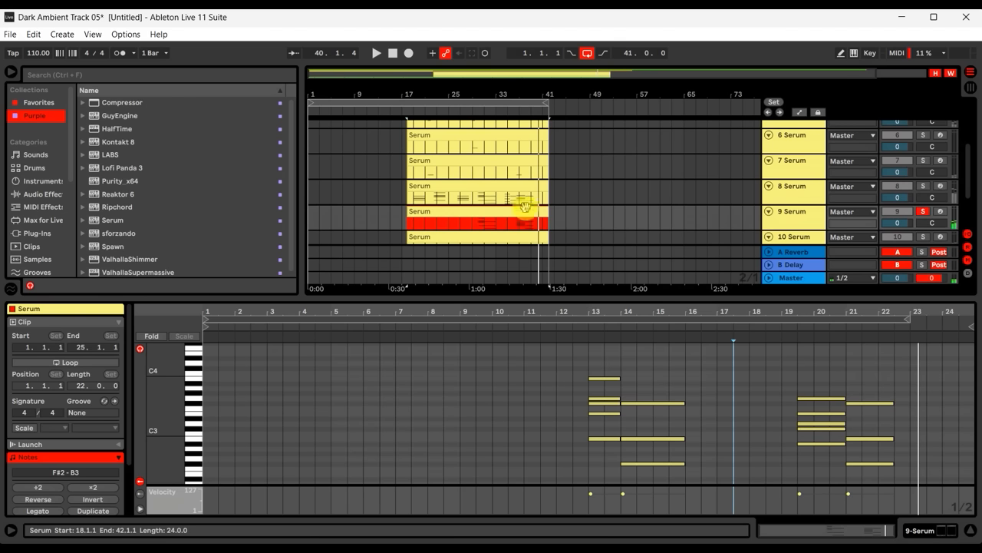
click(509, 162)
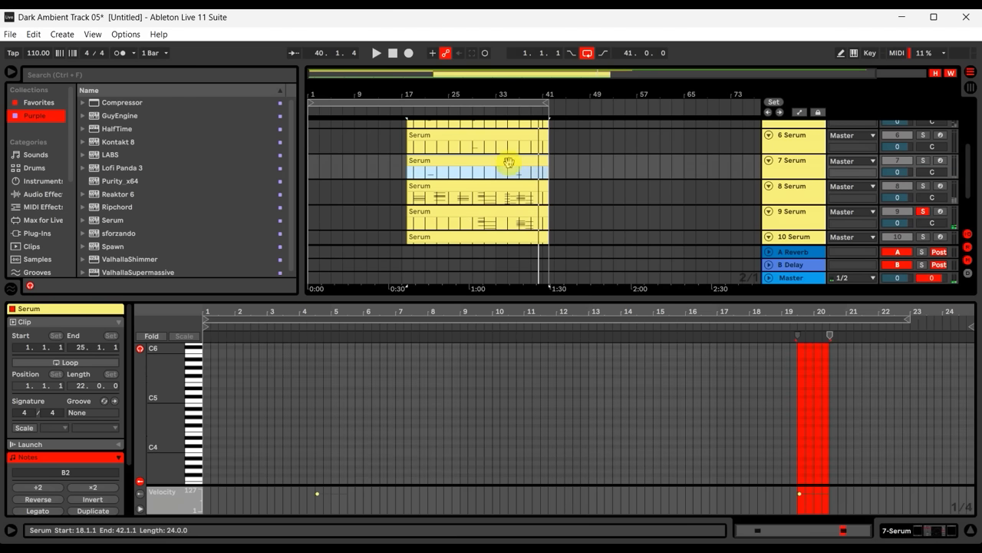
click(172, 413)
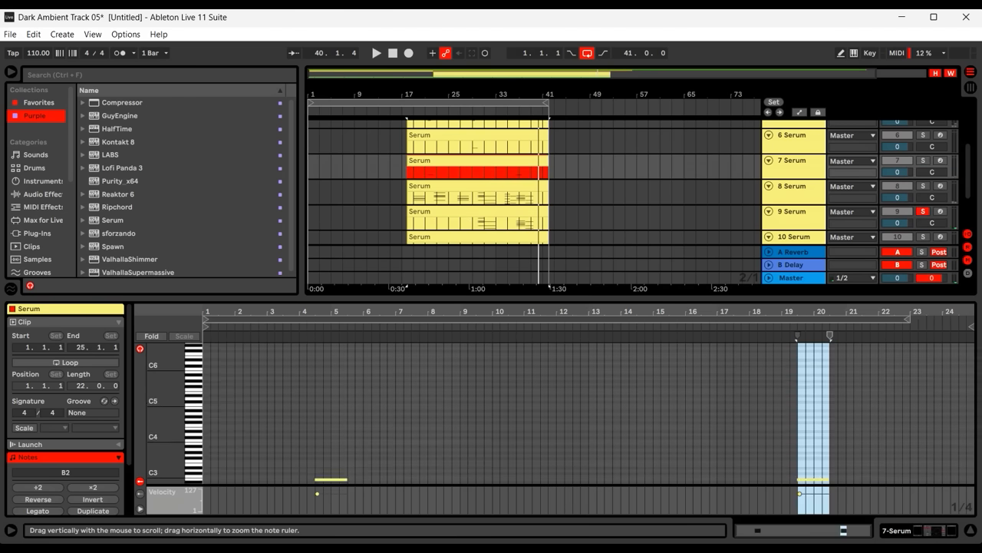
mouse_move(172, 412)
mouse_down()
mouse_move(149, 412)
mouse_move(150, 421)
mouse_move(165, 417)
mouse_up()
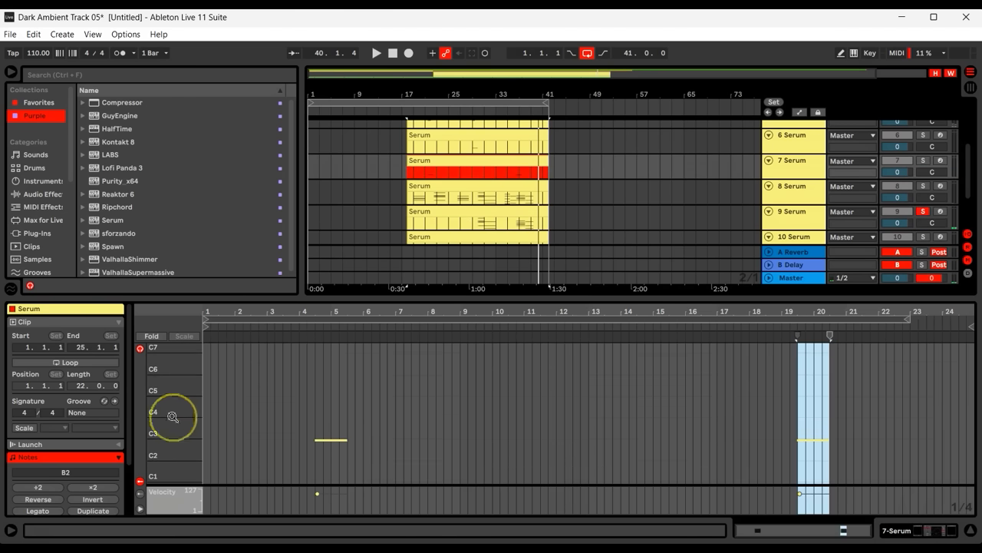
click(923, 161)
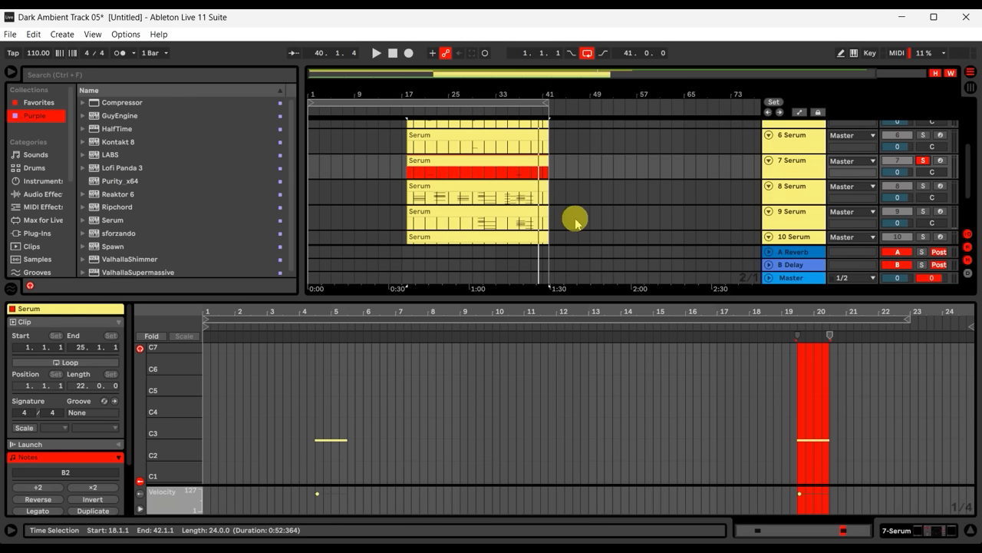
click(426, 177)
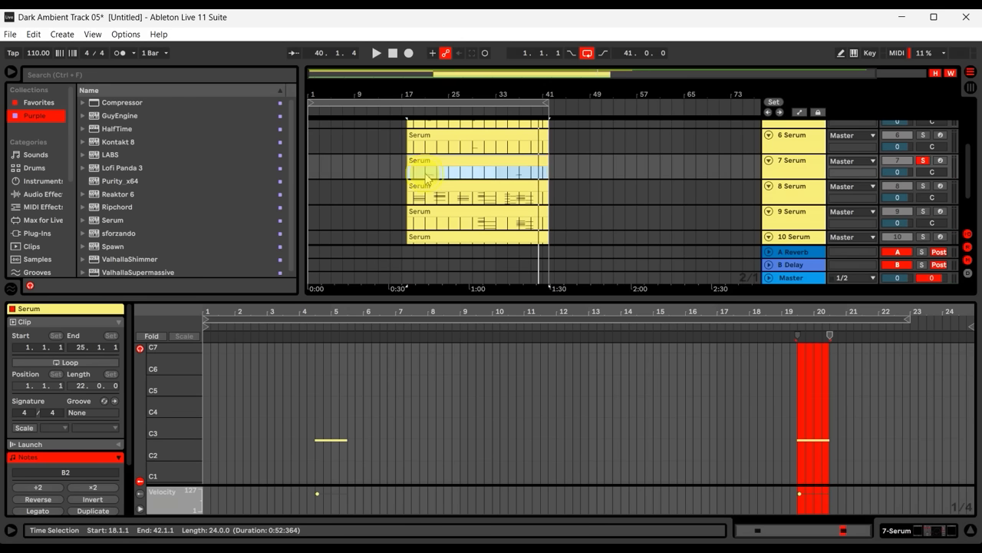
key(space)
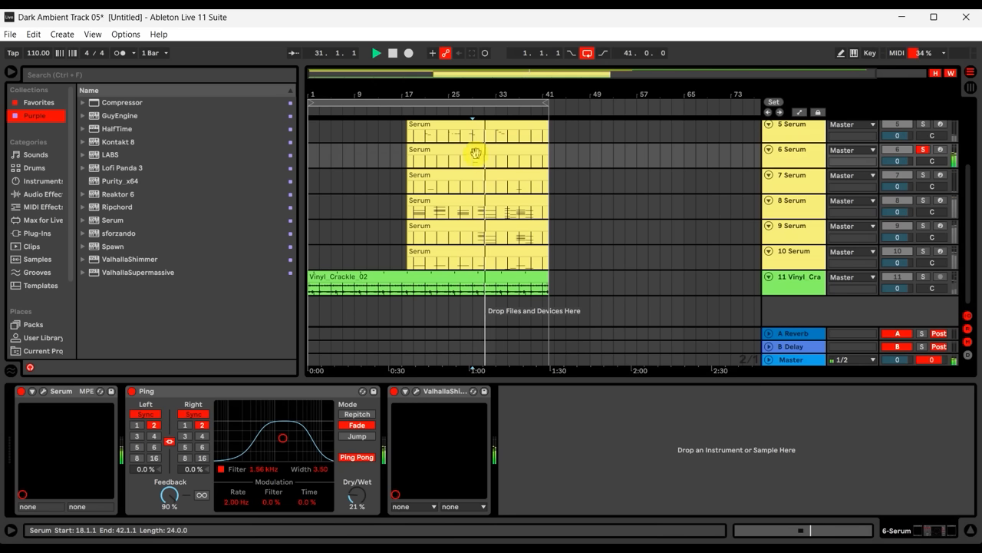
Open the clip on track 6 Serum and examine its note in the piano roll
double_click(476, 153)
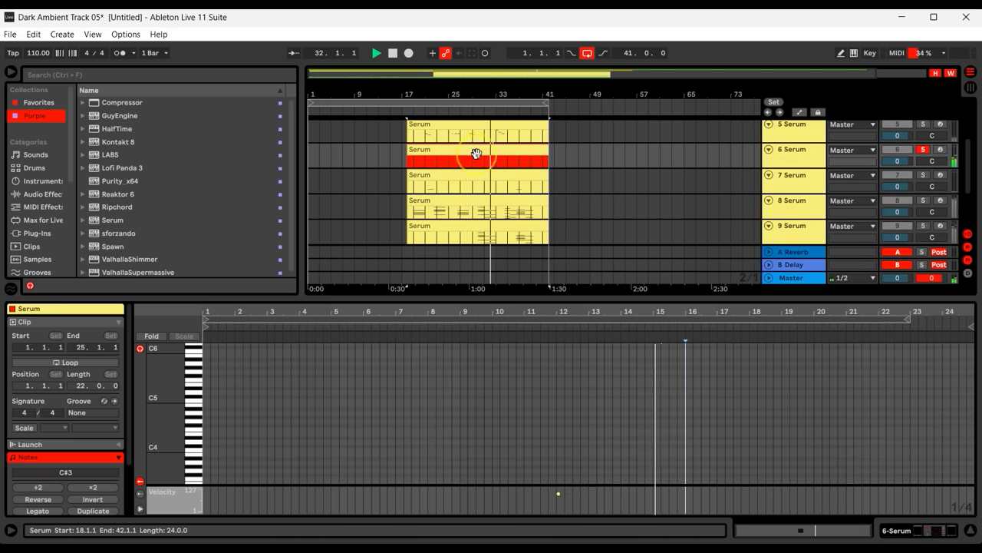
click(162, 420)
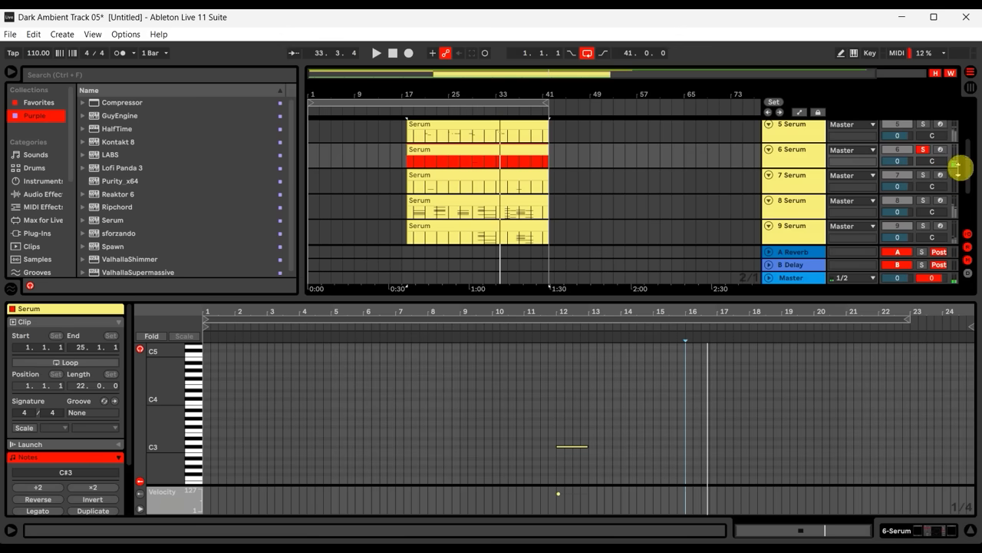
scroll(964, 169, up, 3)
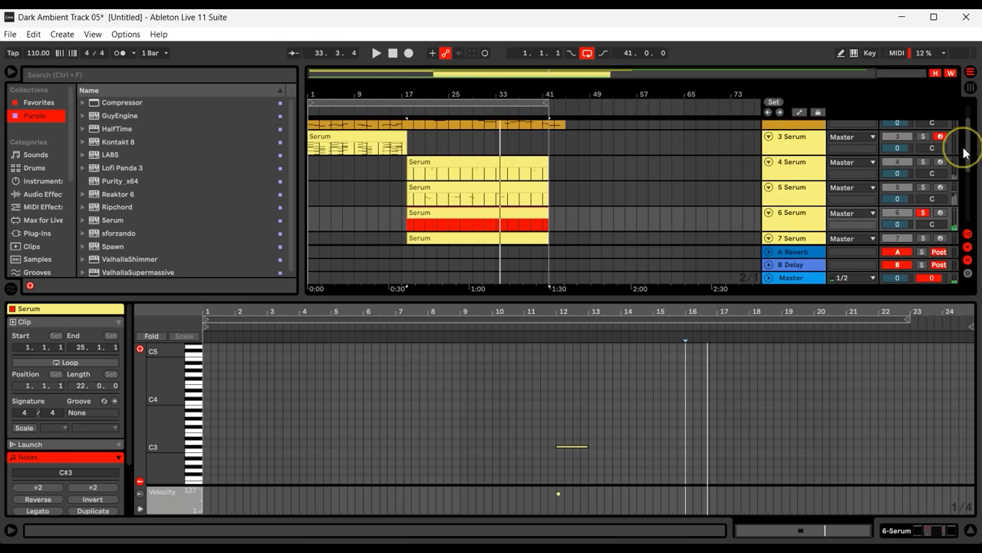
Open the clip on track 5 Serum, then solo the track and play it from bar 19
click(428, 187)
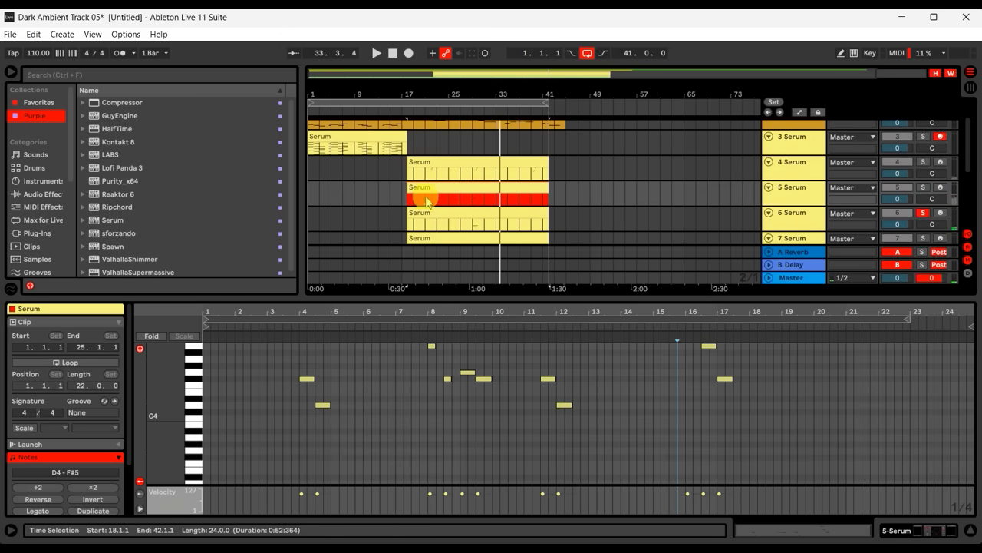
click(428, 200)
click(419, 202)
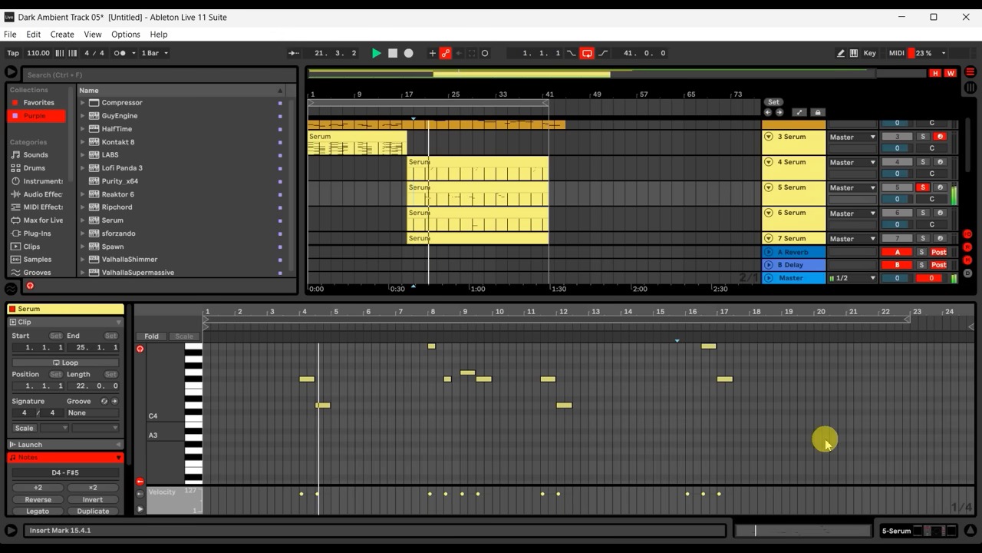
click(891, 530)
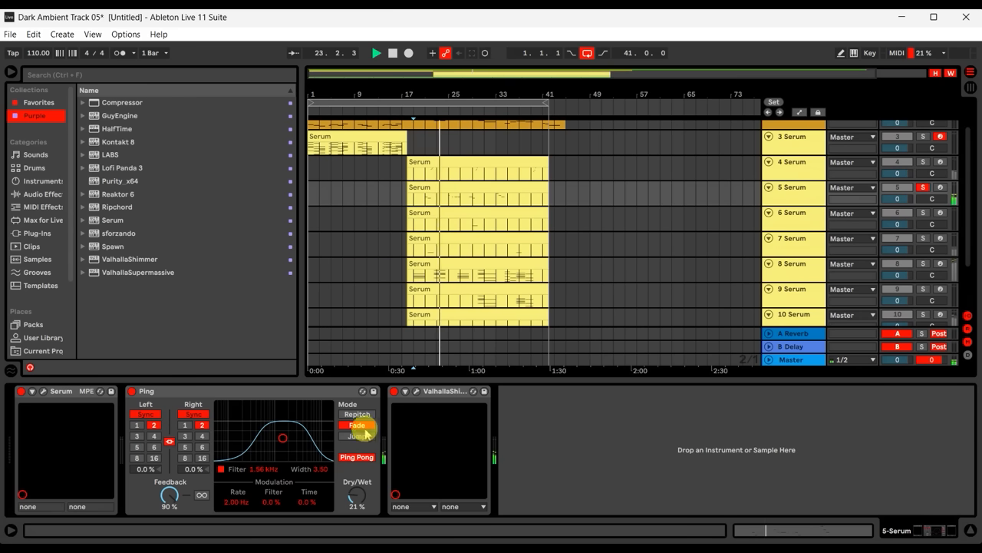
click(809, 529)
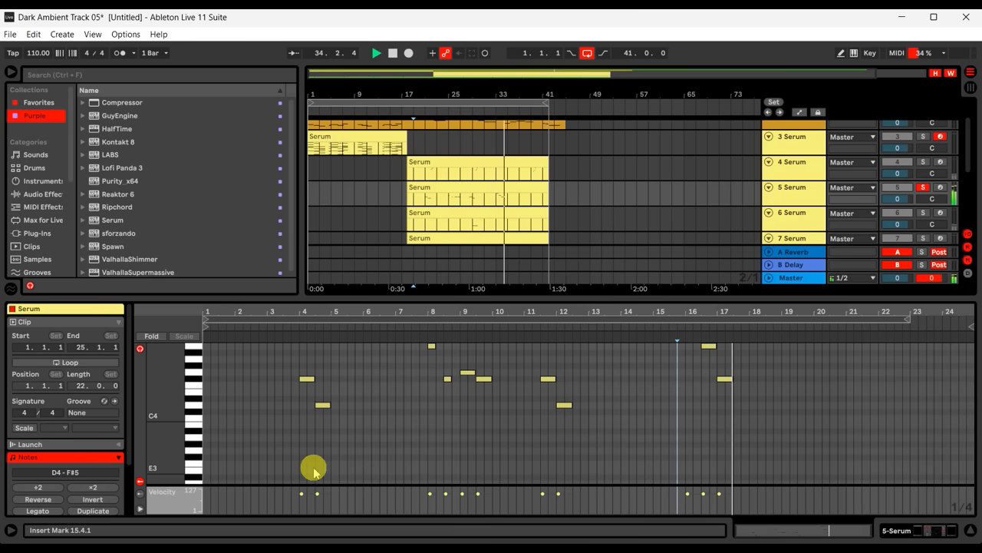
drag(184, 407, 184, 458)
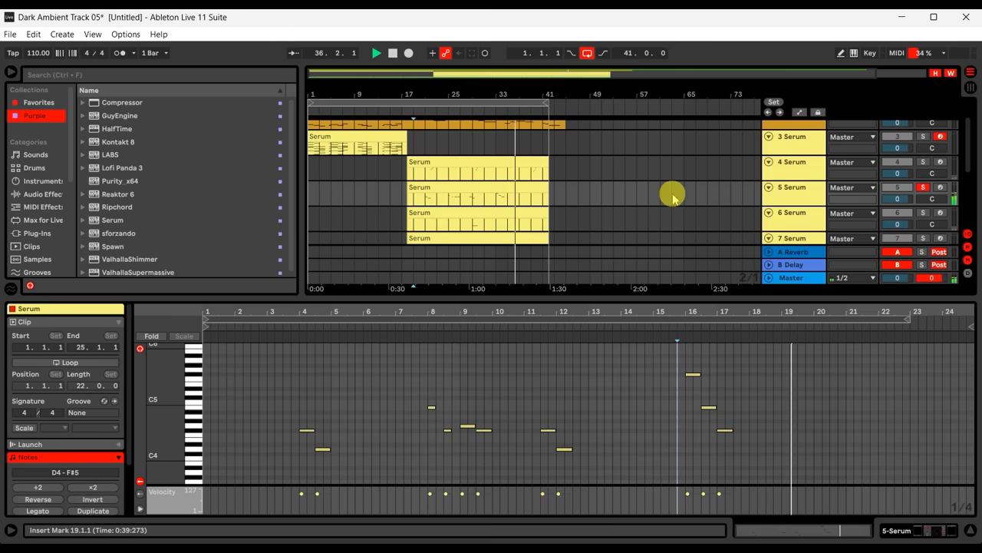
key(space)
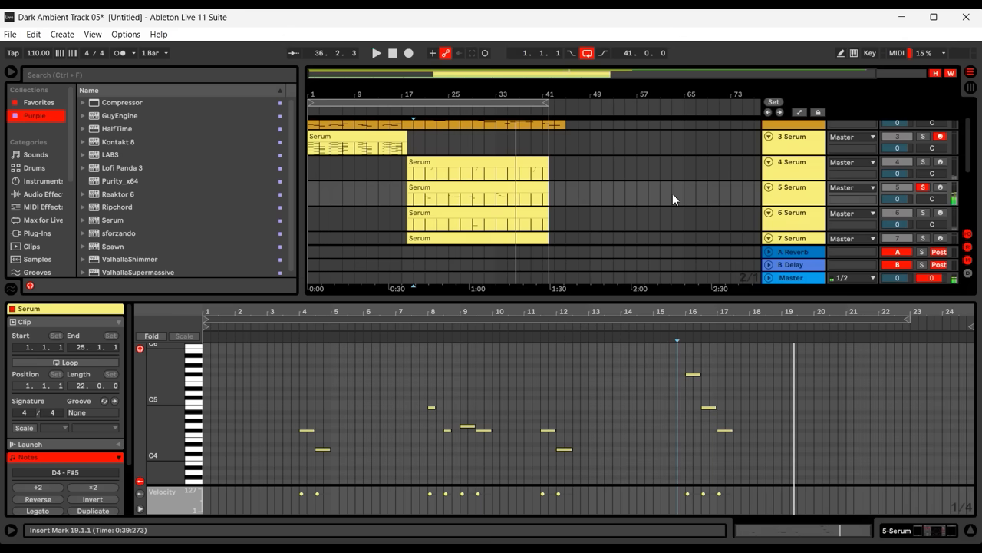
Solo track 4 Serum, open its clip in the piano roll and play it from bar 18 while examining the notes
click(924, 163)
click(798, 163)
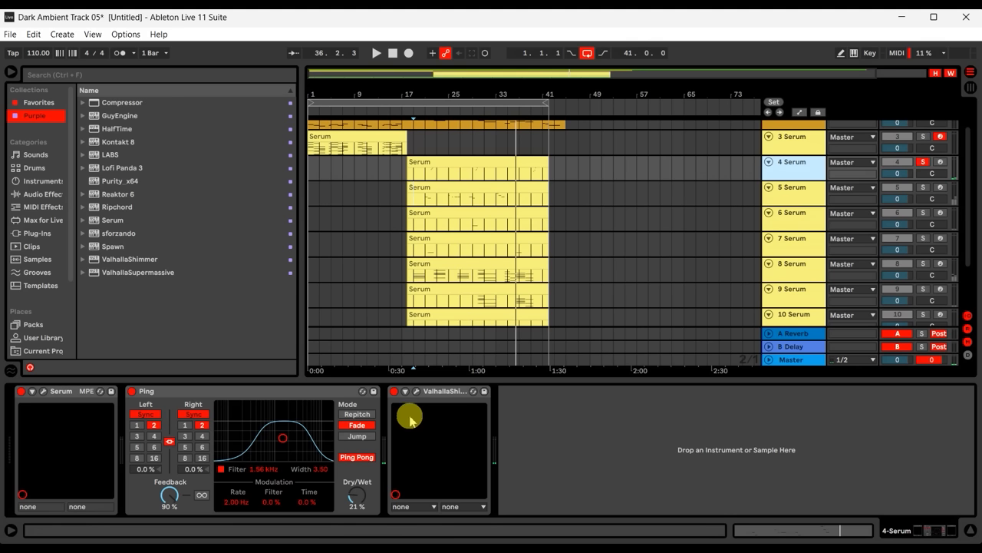
double_click(426, 164)
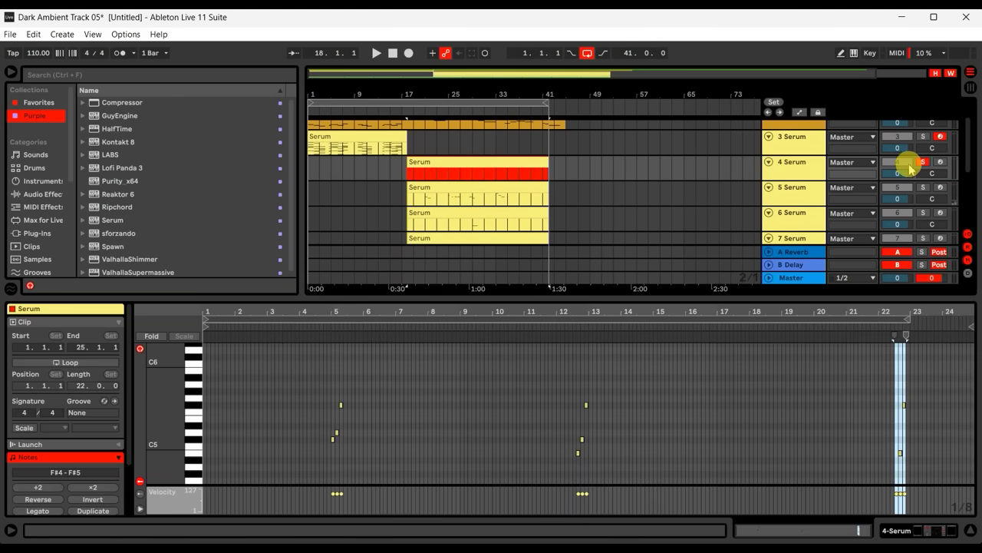
click(298, 328)
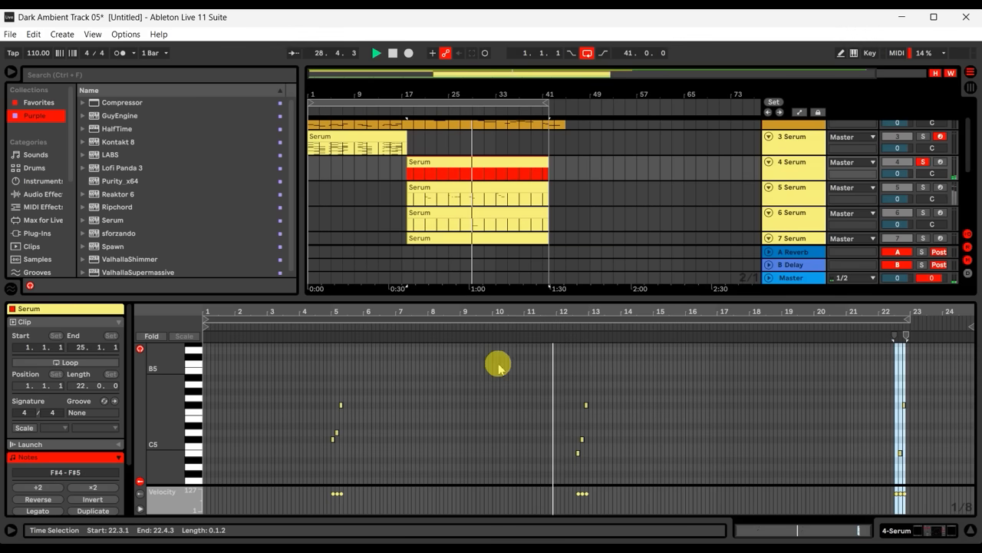
click(713, 390)
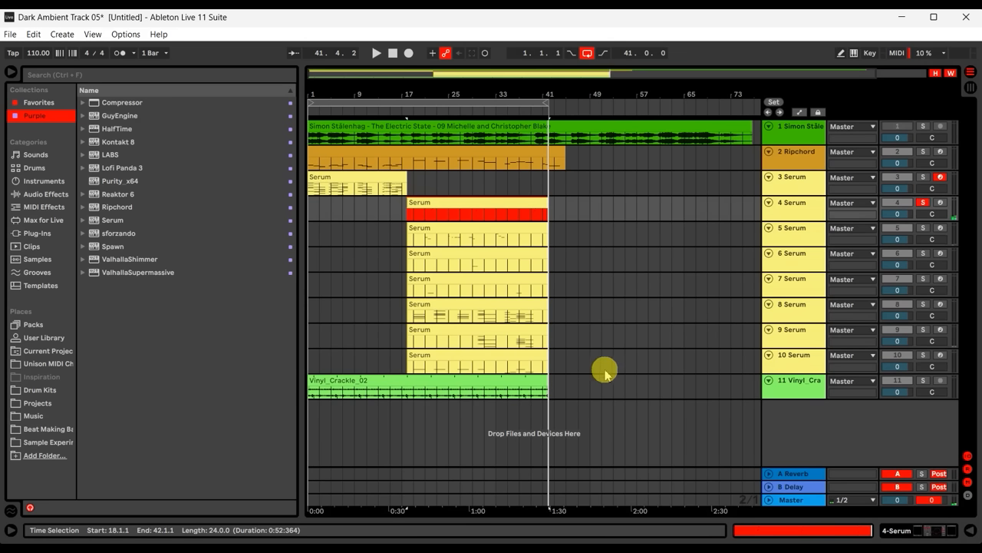
Solo the Vinyl_Crackle_02 track, play it from bar 1 with its sample waveform open, and stop playback
click(519, 376)
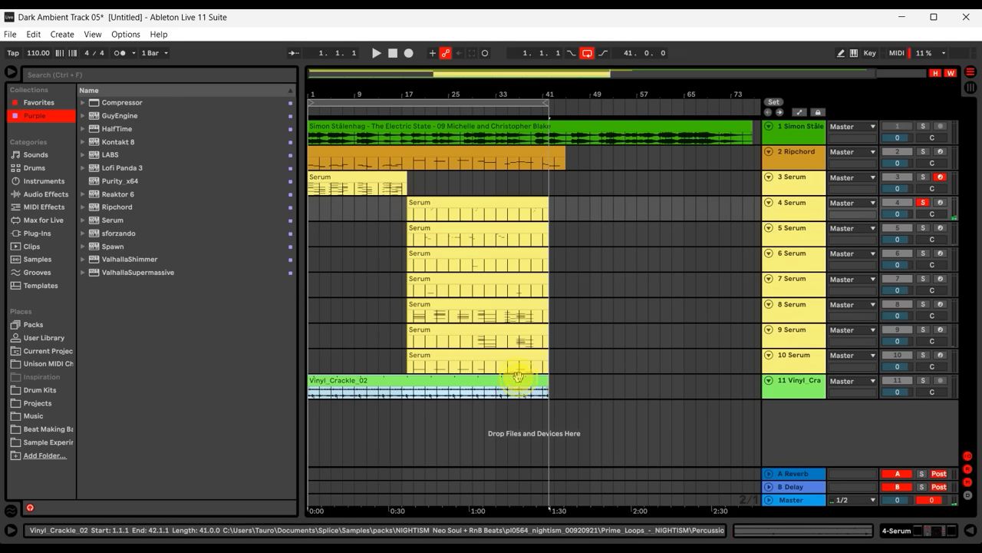
click(925, 380)
key(space)
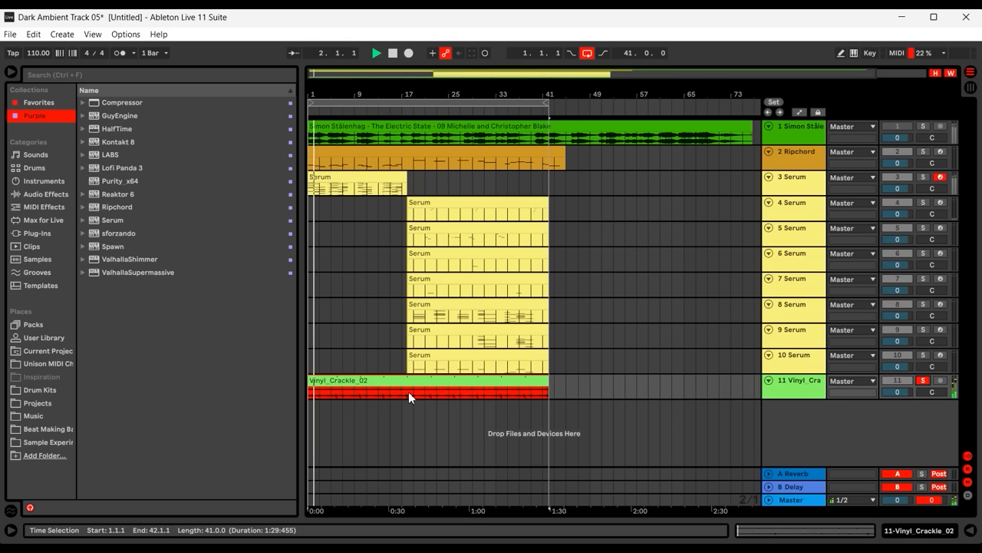
double_click(408, 387)
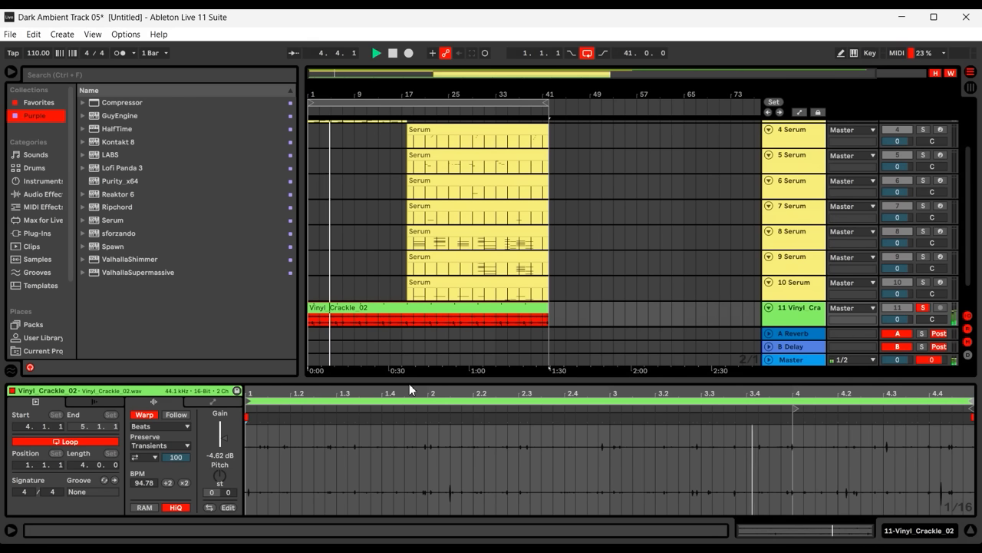
click(417, 366)
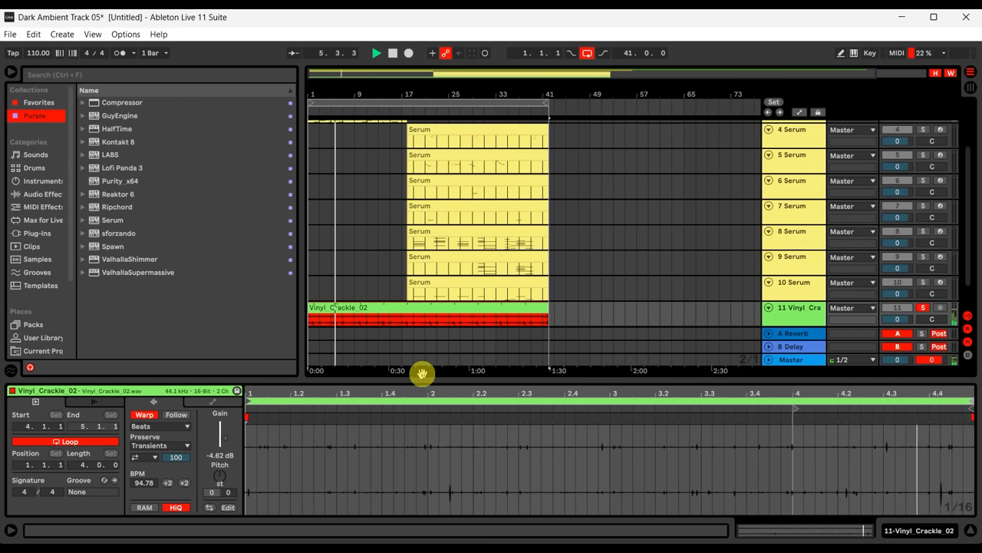
key(space)
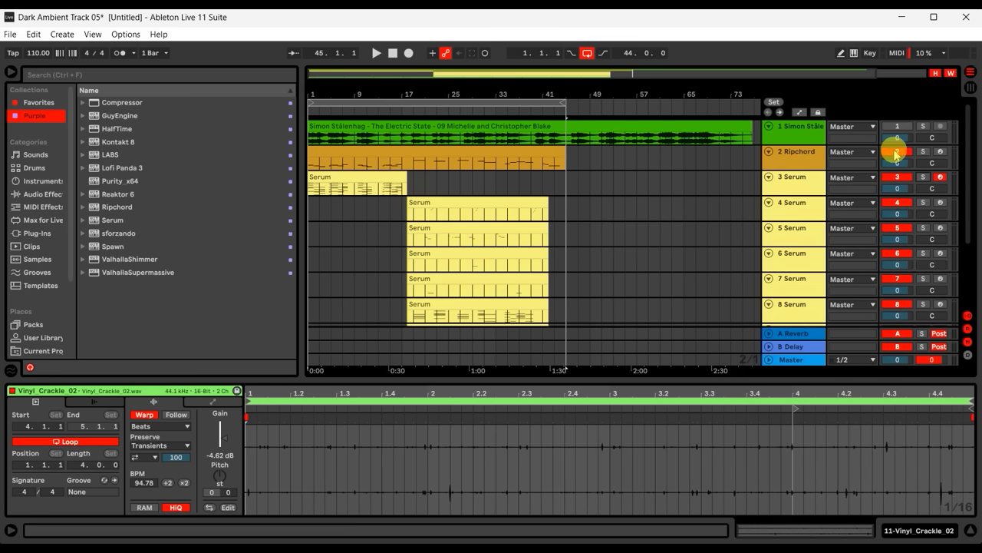
Mute track 2 Ripchord, play the full arrangement from bar 1 with all tracks in view, and stop playback
click(896, 151)
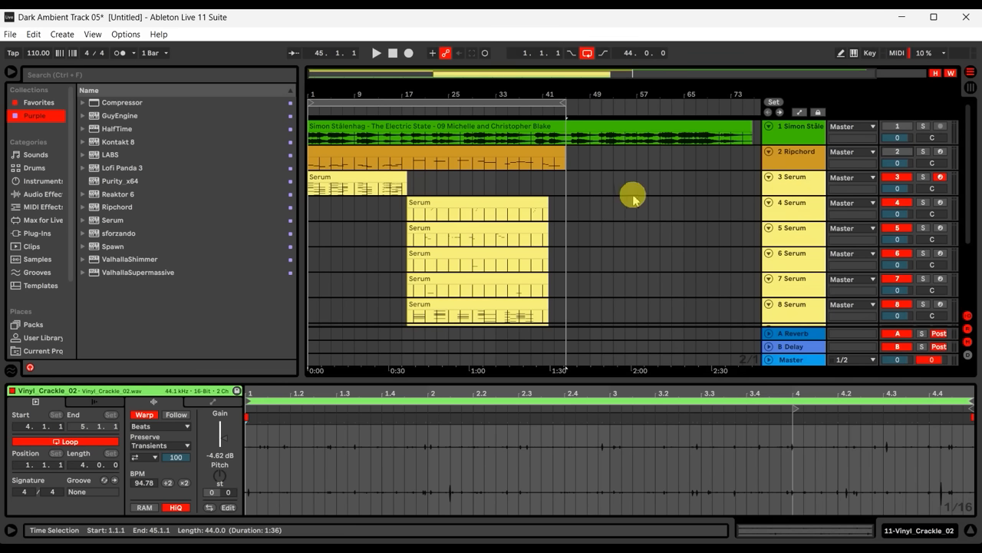
click(321, 178)
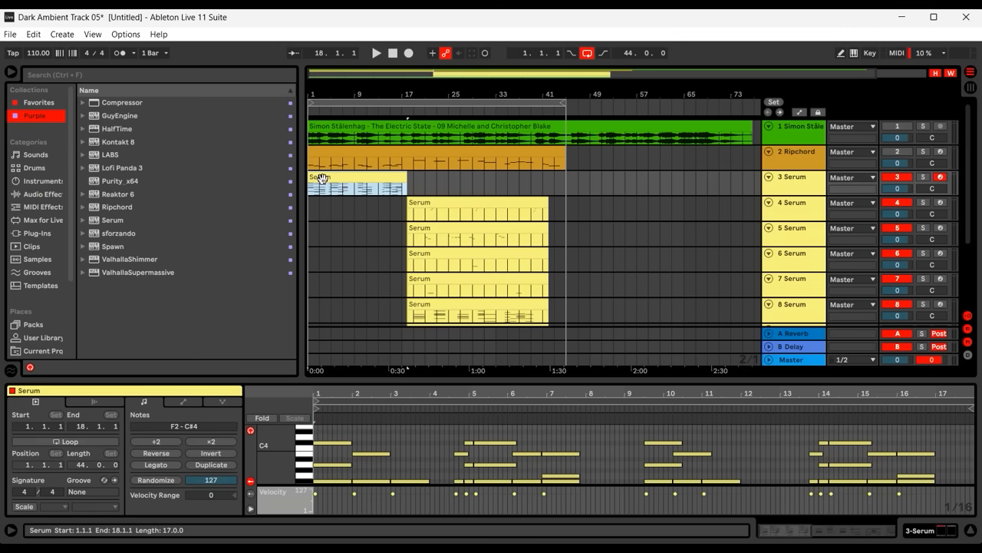
key(space)
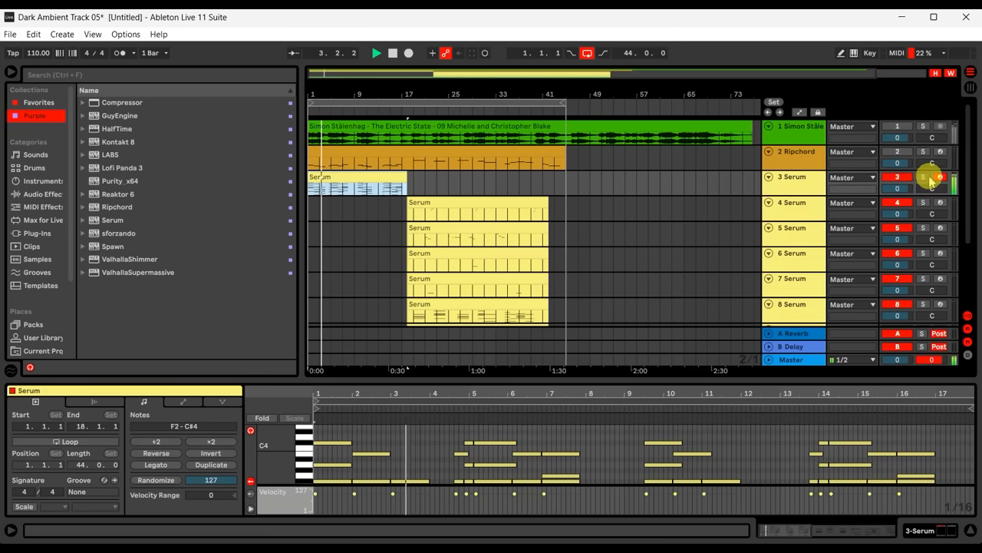
drag(967, 164, 965, 187)
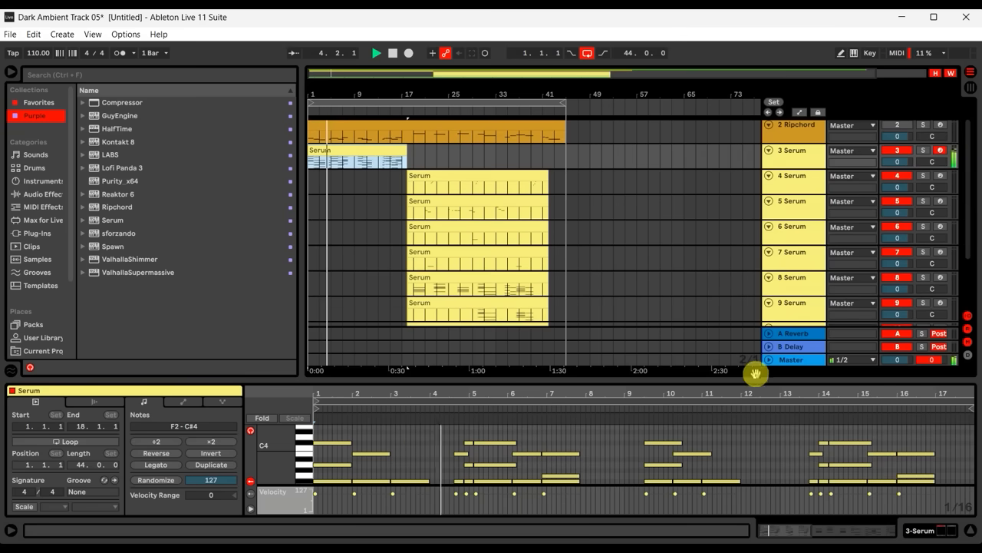
drag(763, 382, 752, 456)
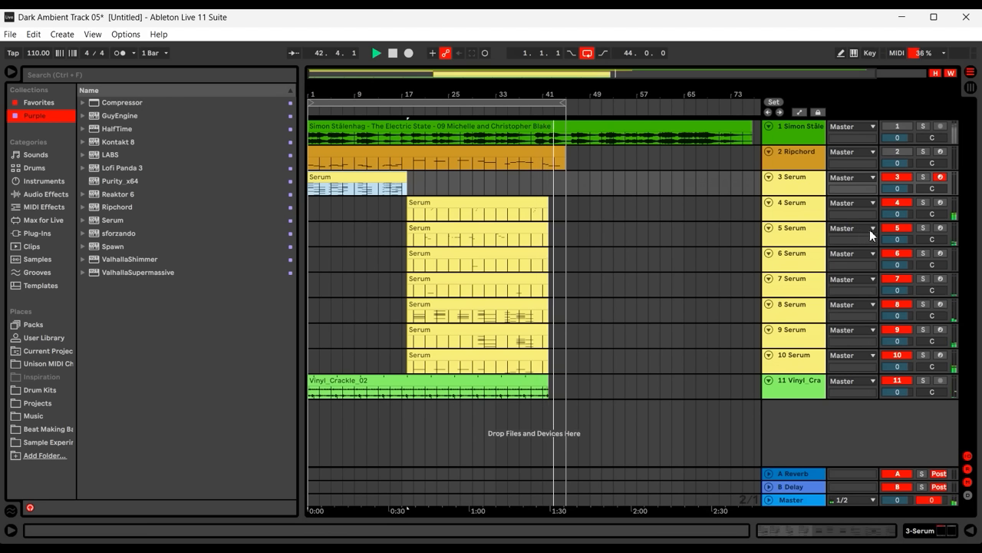
key(space)
click(709, 262)
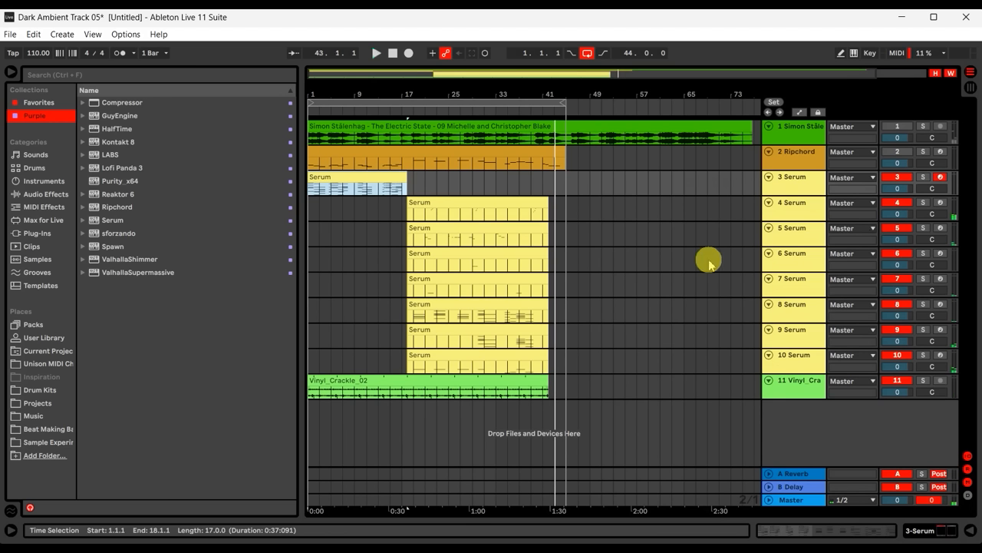